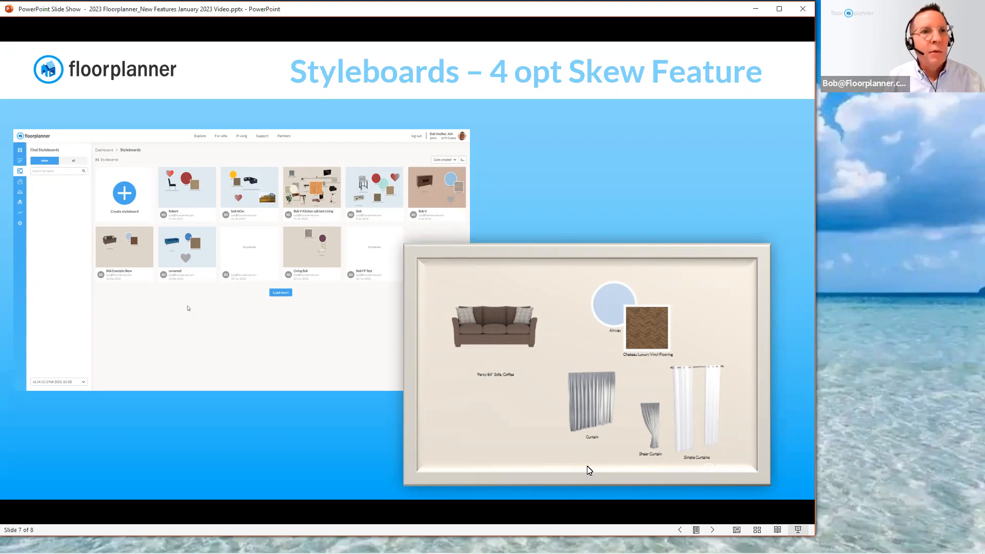
# Switch from the slide show to the Floorplanner dashboard in the browser and open the full list of new features.
pyautogui.click(757, 11)
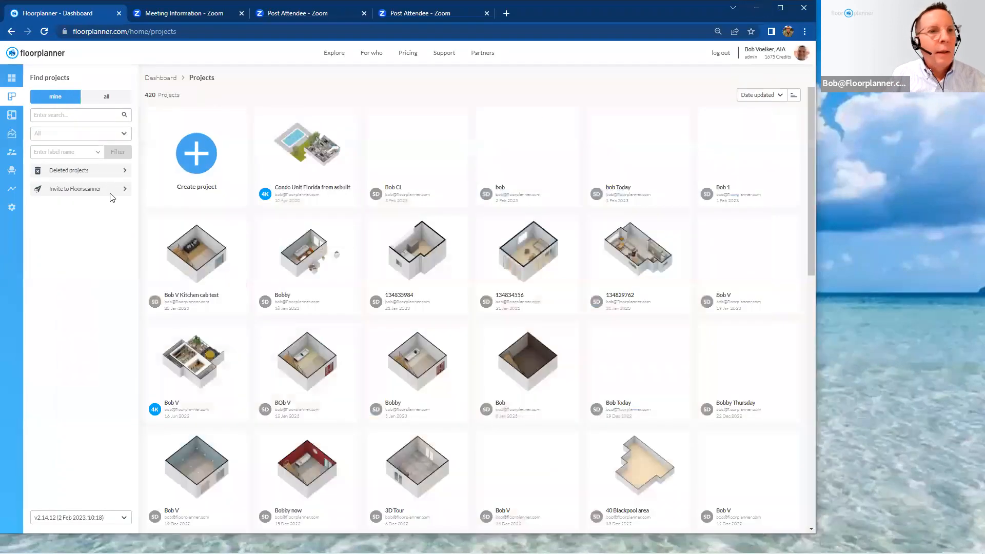
pyautogui.click(11, 82)
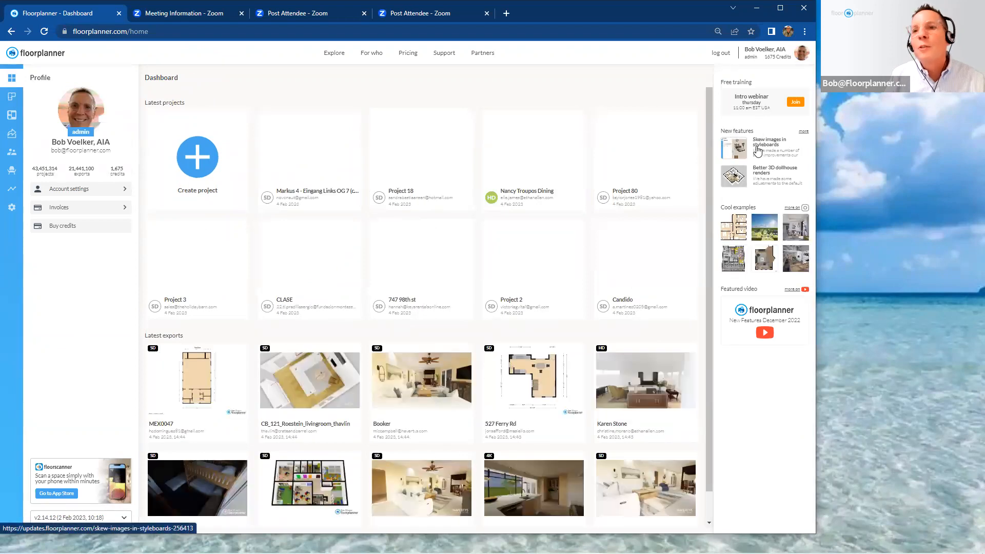
pyautogui.click(803, 133)
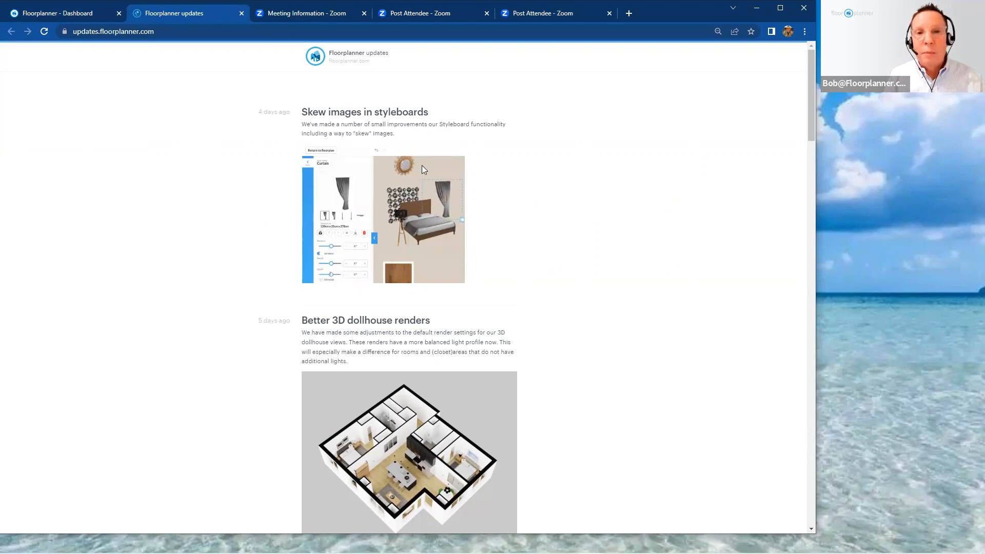
# Review the updates feed from the styleboard skew entry through the December 2022 entries and return to the newest one.
pyautogui.scroll(-2, 420, 169)
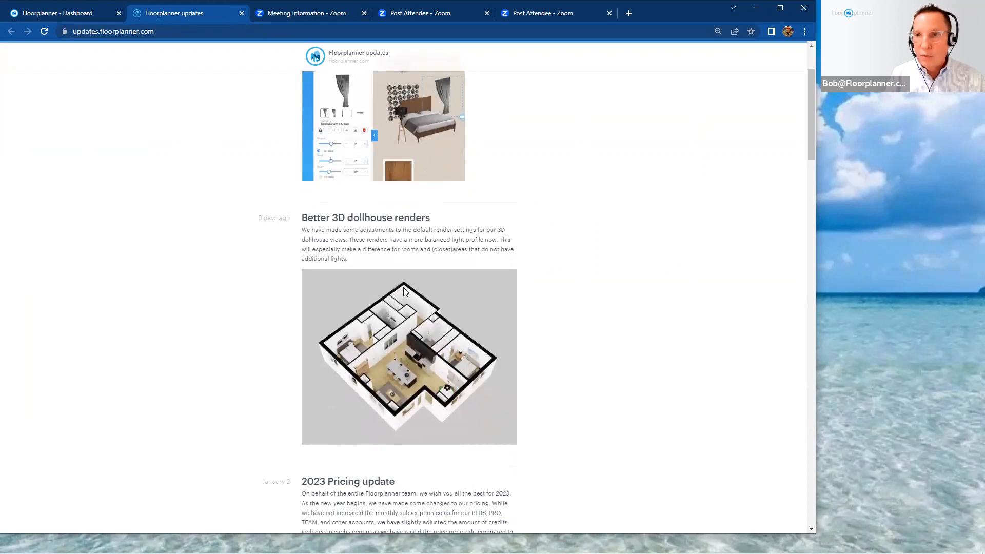
pyautogui.scroll(-3, 404, 279)
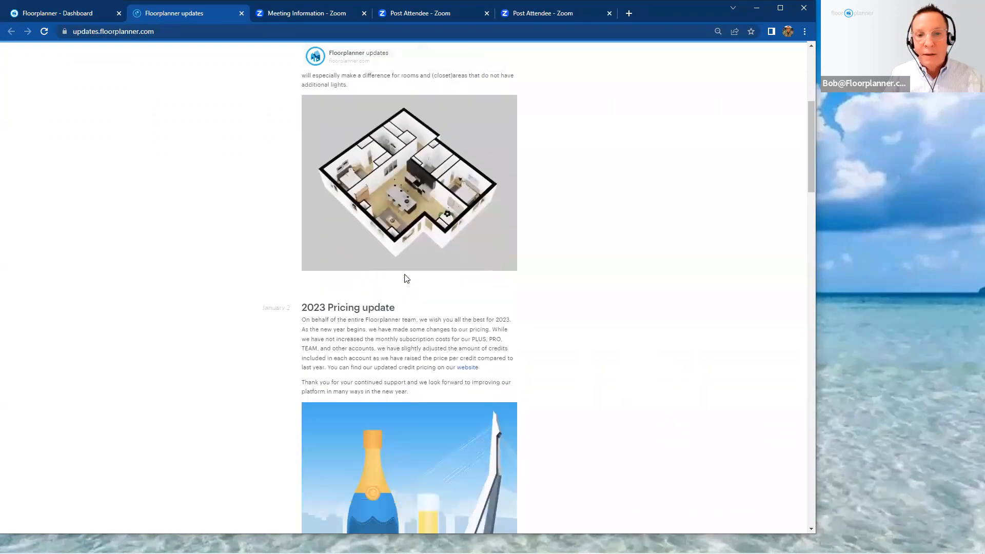
pyautogui.scroll(-5, 407, 279)
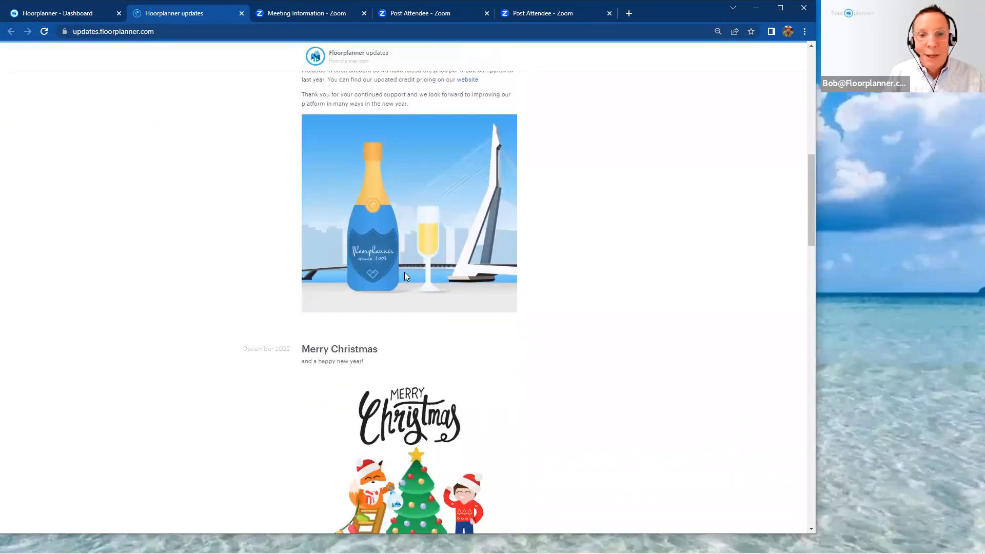
pyautogui.scroll(-8, 406, 275)
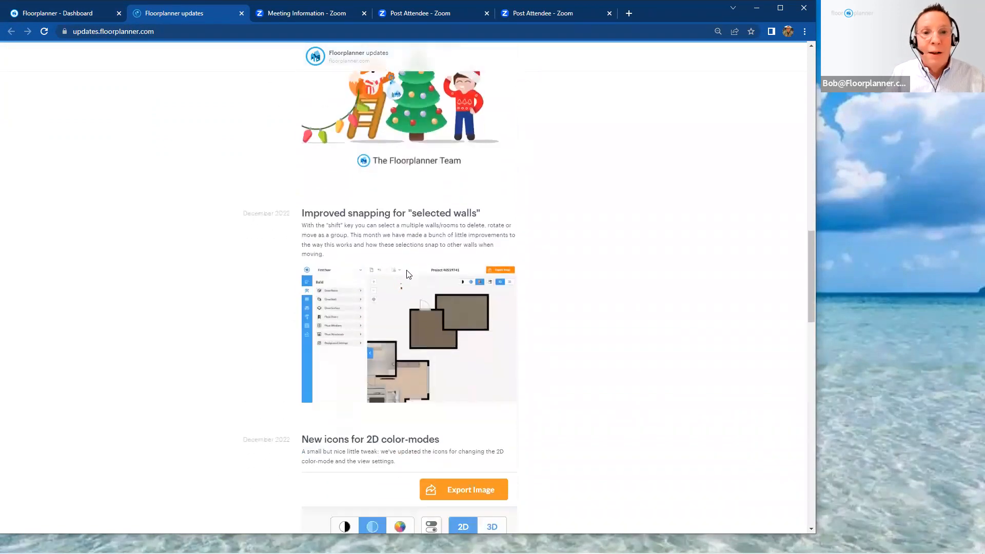
pyautogui.scroll(-6, 408, 275)
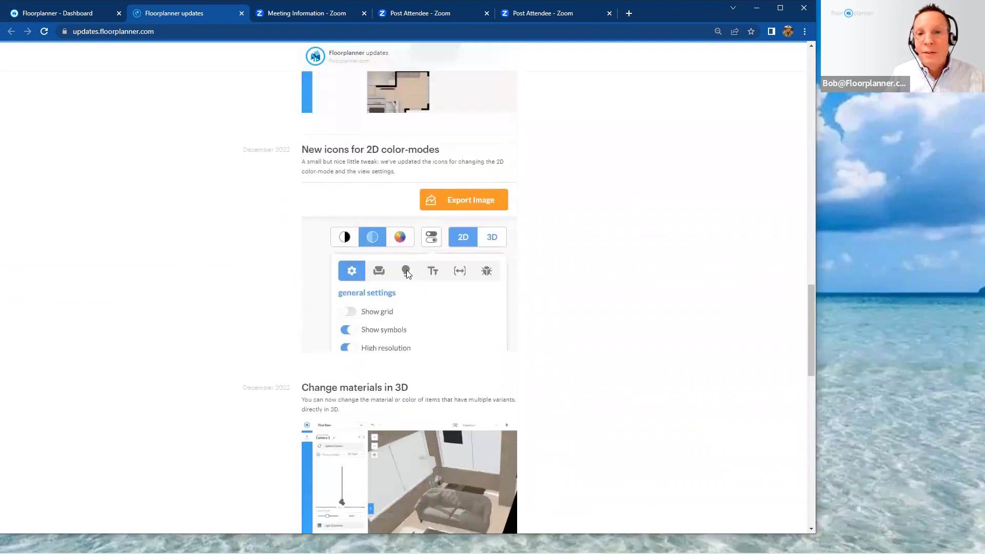
pyautogui.scroll(-5, 408, 272)
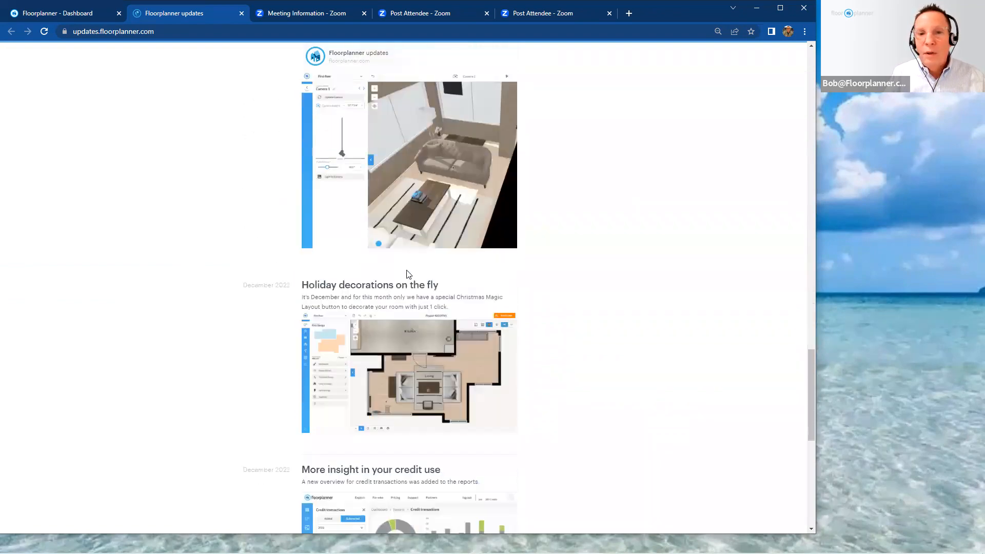
pyautogui.scroll(-3, 407, 269)
pyautogui.scroll(3, 407, 272)
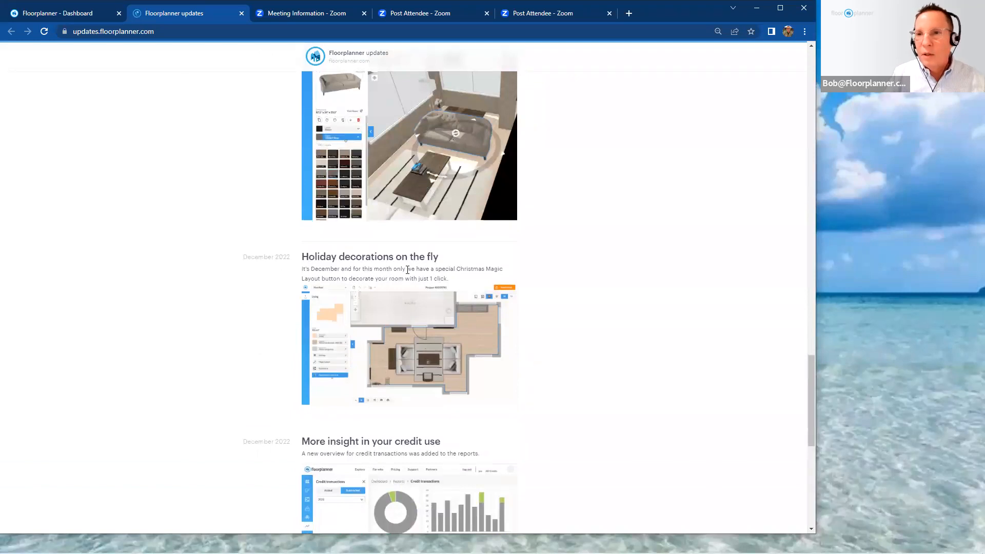
pyautogui.scroll(1, 406, 270)
pyautogui.scroll(5, 407, 270)
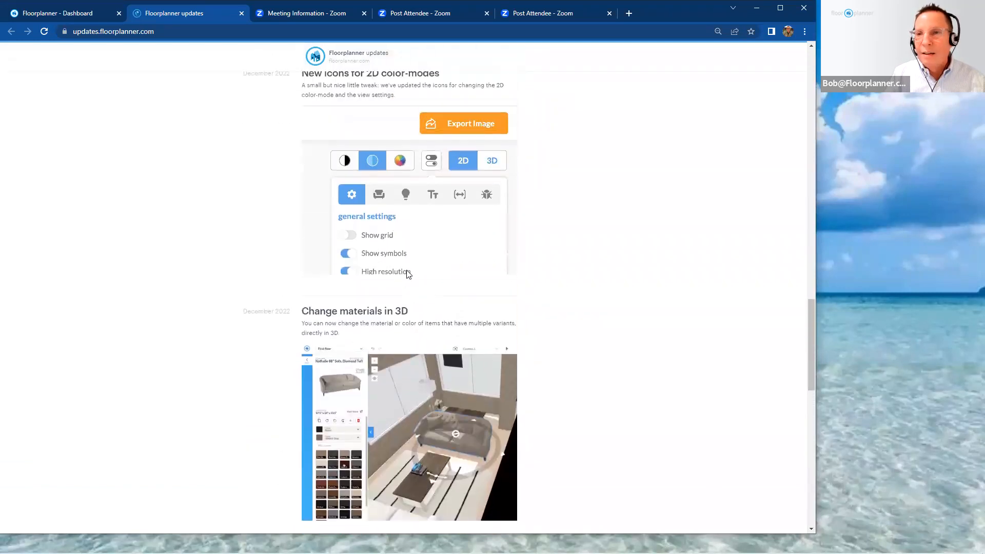
pyautogui.scroll(8, 409, 275)
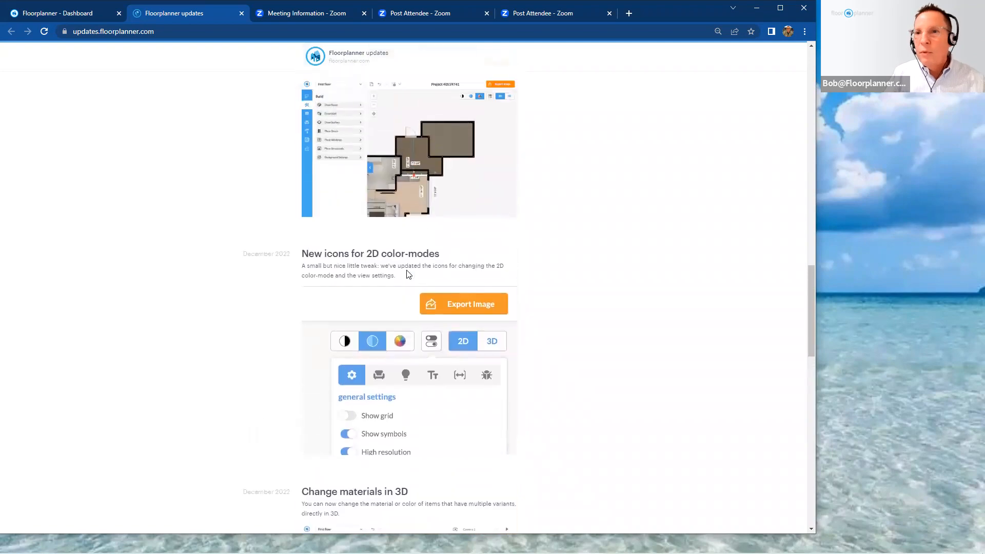
pyautogui.scroll(4, 407, 269)
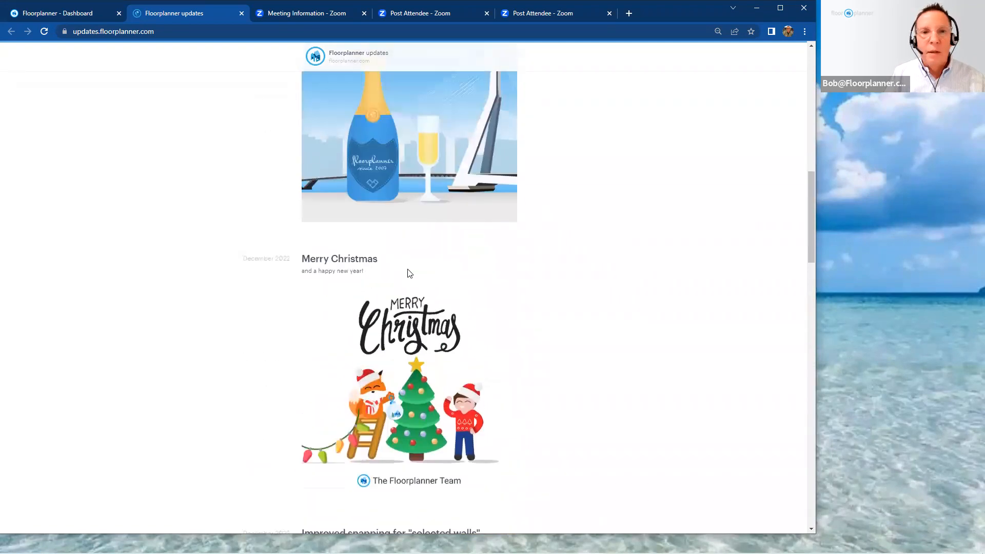
pyautogui.scroll(9, 408, 268)
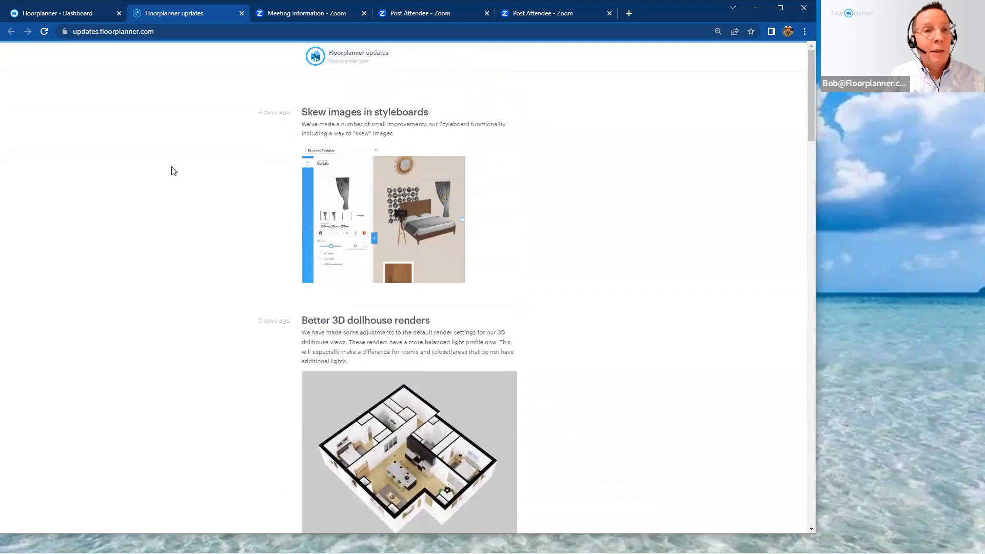
# Return to the dashboard, go to the styleboards overview and open the Example Skew styleboard for editing.
pyautogui.click(58, 15)
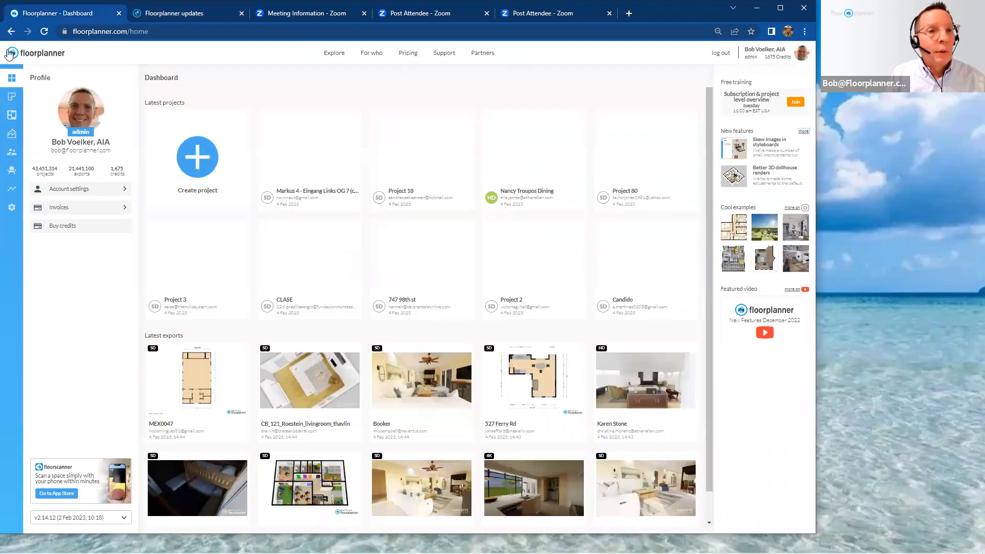
pyautogui.click(13, 117)
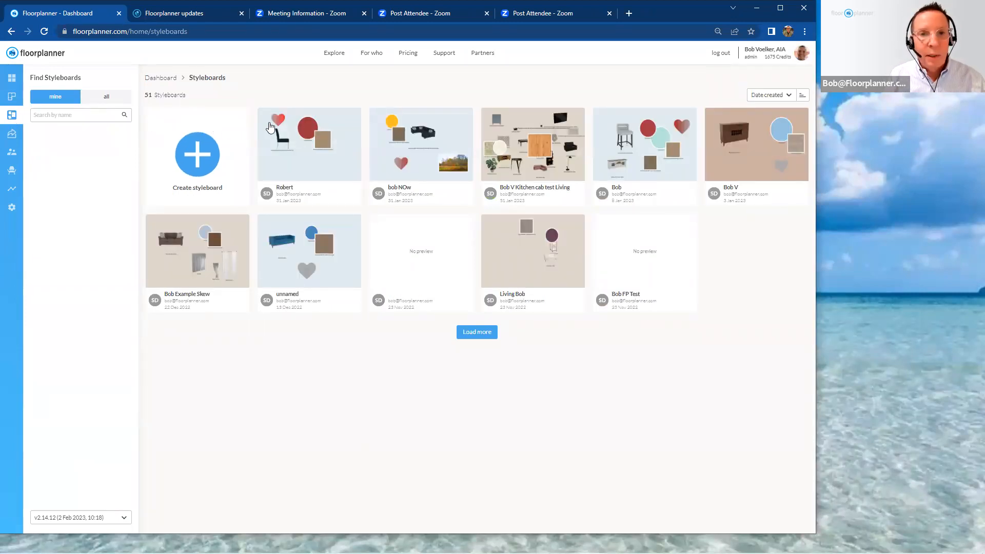
pyautogui.doubleClick(207, 262)
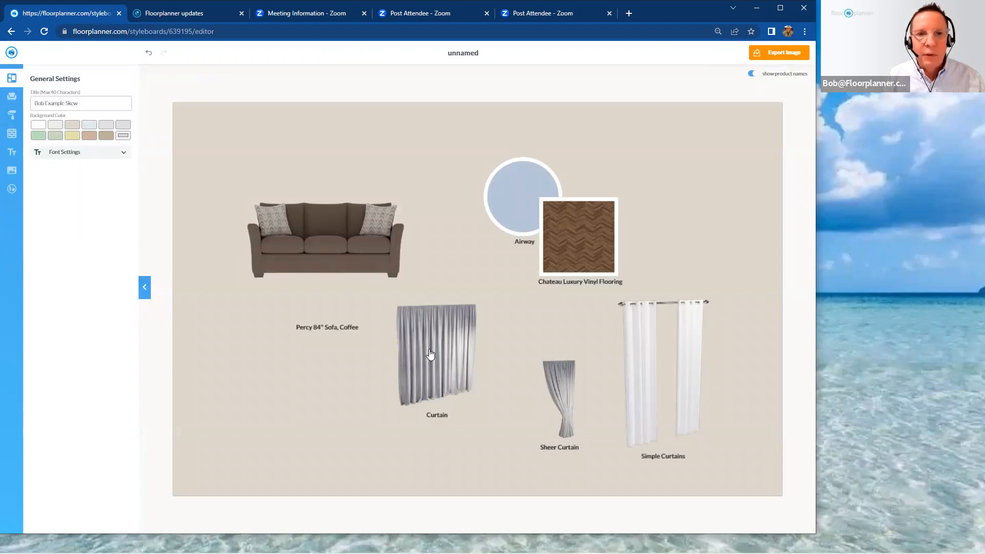
# Try the wide gray curtain over the sofa, place it between the sofa and the flooring sample, and enable its skew settings.
pyautogui.moveTo(448, 359); pyautogui.dragTo(454, 334)
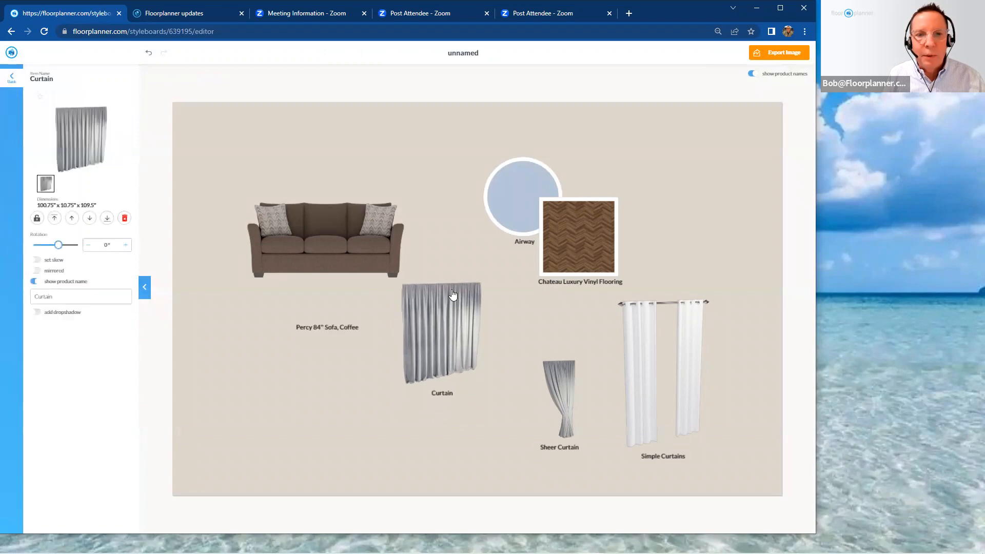
pyautogui.moveTo(388, 205); pyautogui.dragTo(334, 164)
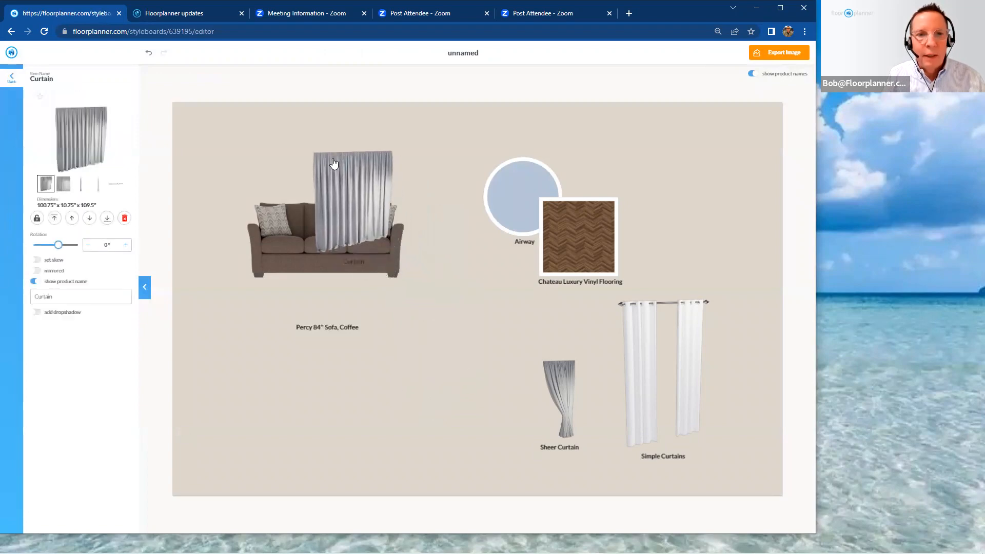
pyautogui.moveTo(359, 174); pyautogui.dragTo(487, 317)
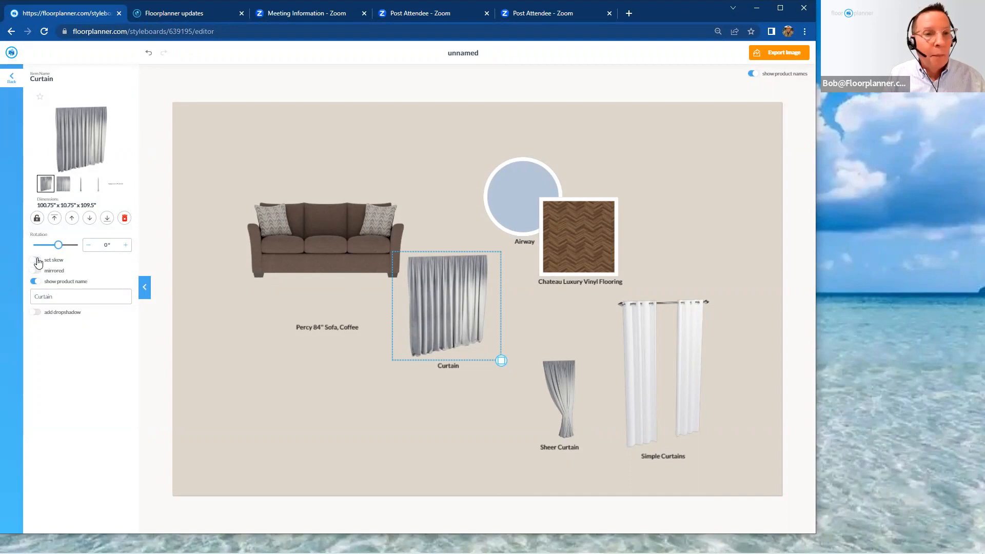
pyautogui.click(36, 260)
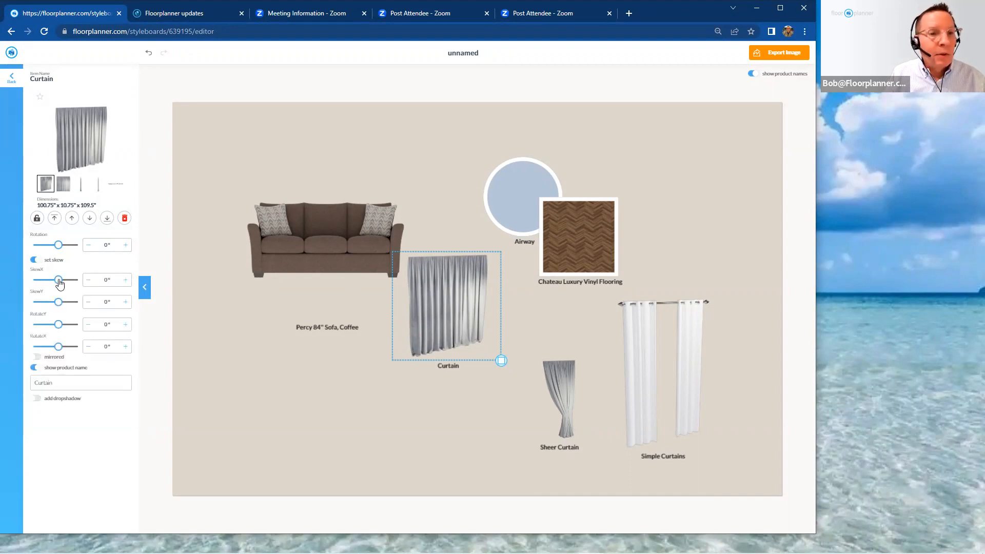
# Try out the SkewX, SkewY, RotateY and RotateX adjustments on the gray curtain.
pyautogui.moveTo(59, 284)
pyautogui.mouseDown()
pyautogui.moveTo(68, 282)
pyautogui.moveTo(37, 282)
pyautogui.moveTo(58, 283)
pyautogui.mouseUp()
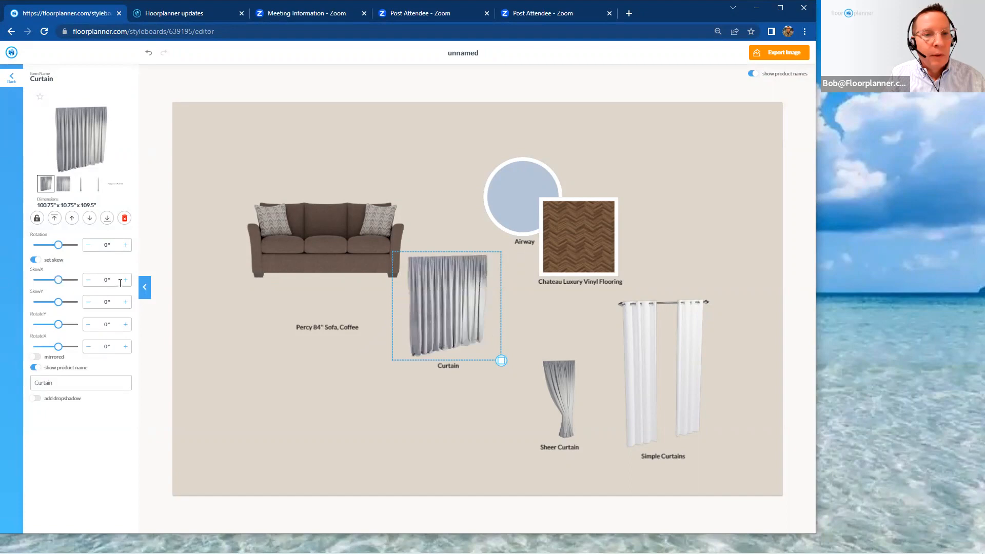
pyautogui.click(125, 284)
pyautogui.click(124, 283)
pyautogui.click(124, 283)
pyautogui.moveTo(60, 281); pyautogui.dragTo(58, 304)
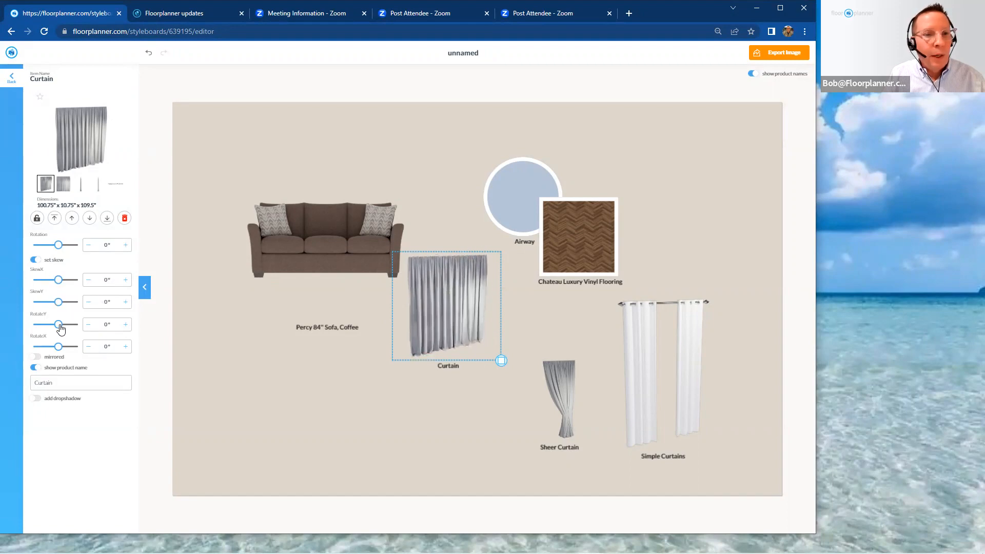
pyautogui.moveTo(60, 329)
pyautogui.mouseDown()
pyautogui.moveTo(46, 327)
pyautogui.moveTo(59, 324)
pyautogui.moveTo(68, 346)
pyautogui.moveTo(57, 343)
pyautogui.mouseUp()
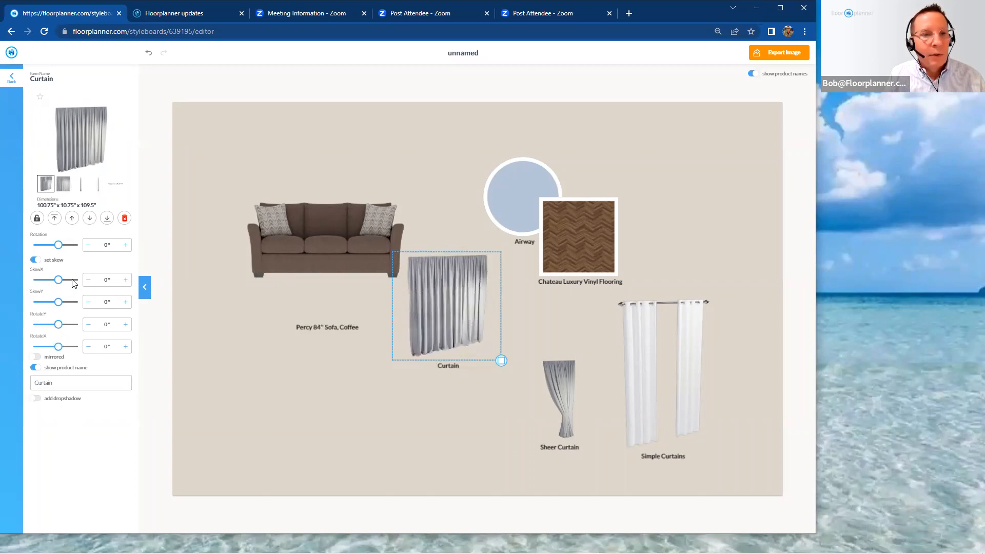
# Set the gray curtain's SkewX to -1°.
pyautogui.click(125, 279)
pyautogui.click(125, 280)
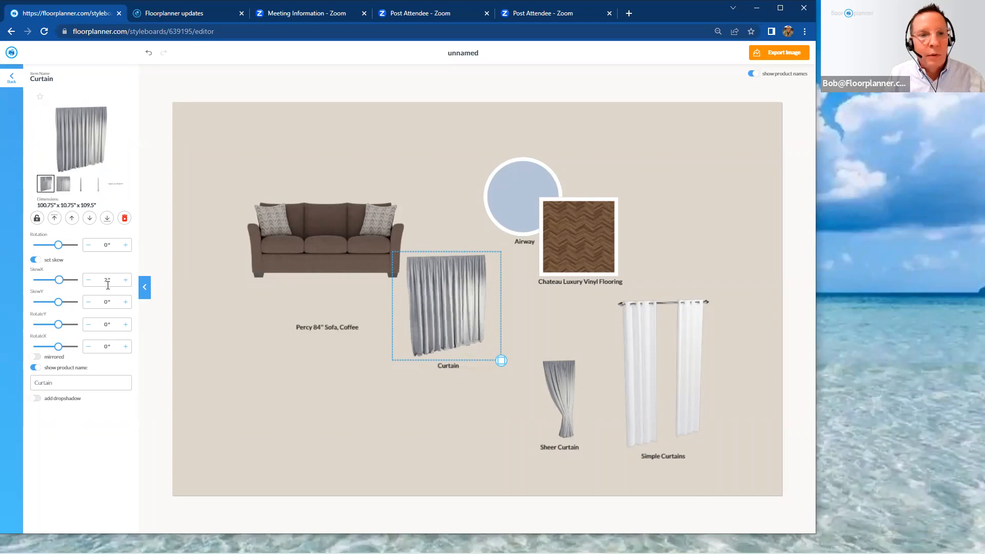
pyautogui.click(88, 279)
pyautogui.click(88, 279)
pyautogui.click(88, 280)
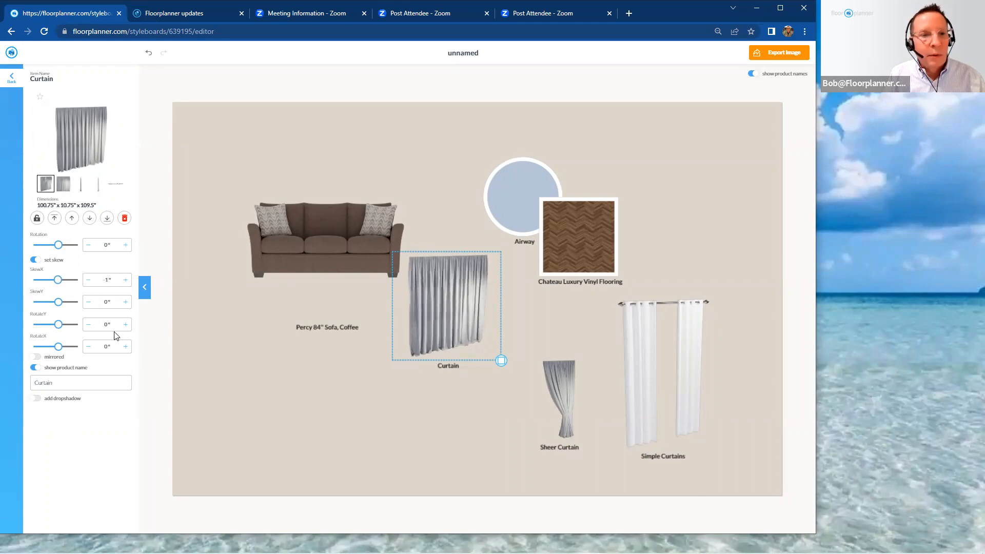
# Set the gray curtain's RotateY to -4°.
pyautogui.click(125, 324)
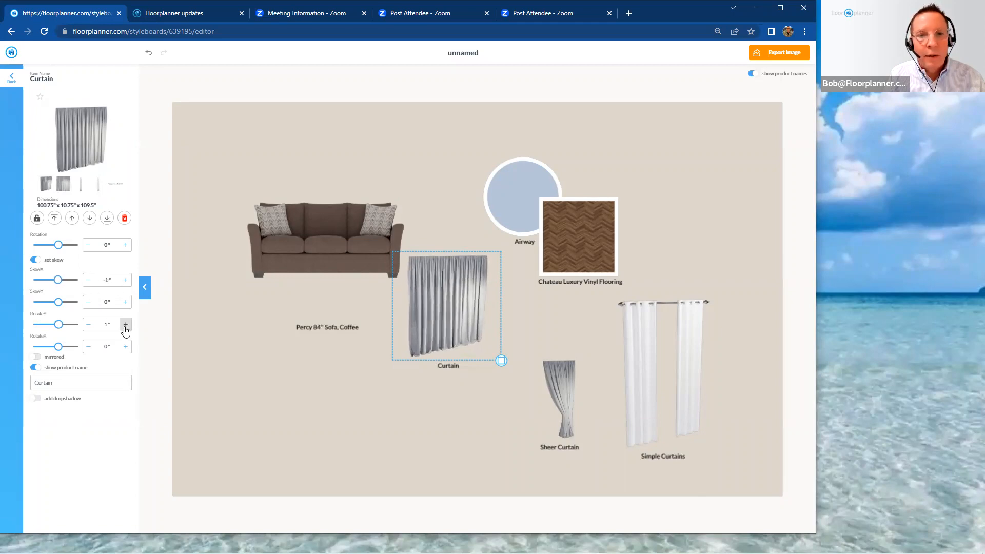
pyautogui.click(88, 324)
pyautogui.click(87, 325)
pyautogui.click(88, 324)
pyautogui.click(87, 324)
pyautogui.click(87, 324)
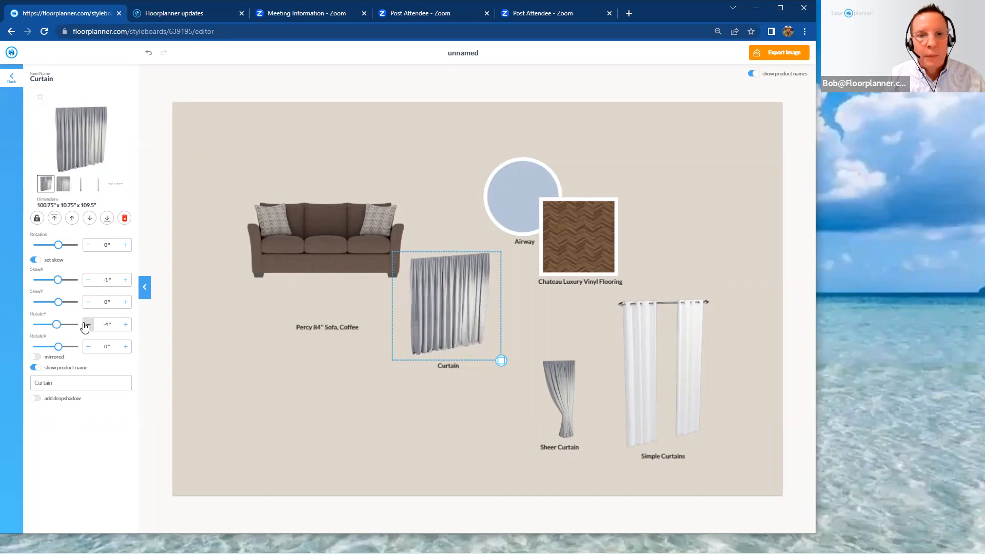
# Set the gray curtain's SkewY to 5° so that its edges look straight.
pyautogui.click(123, 306)
pyautogui.click(123, 306)
pyautogui.click(123, 306)
pyautogui.click(124, 305)
pyautogui.click(123, 305)
pyautogui.click(124, 306)
pyautogui.click(124, 306)
pyautogui.click(124, 306)
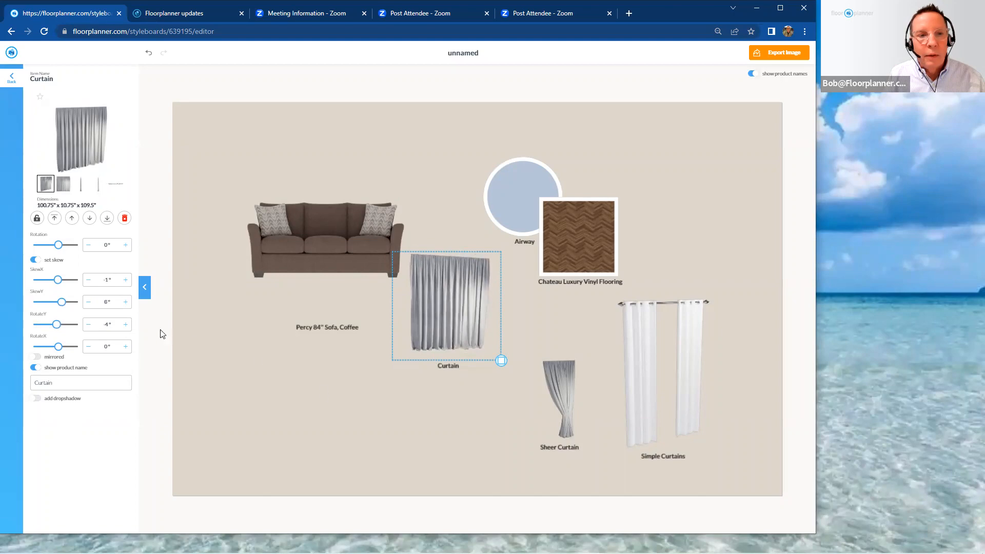
pyautogui.click(88, 302)
pyautogui.click(88, 302)
pyautogui.click(88, 301)
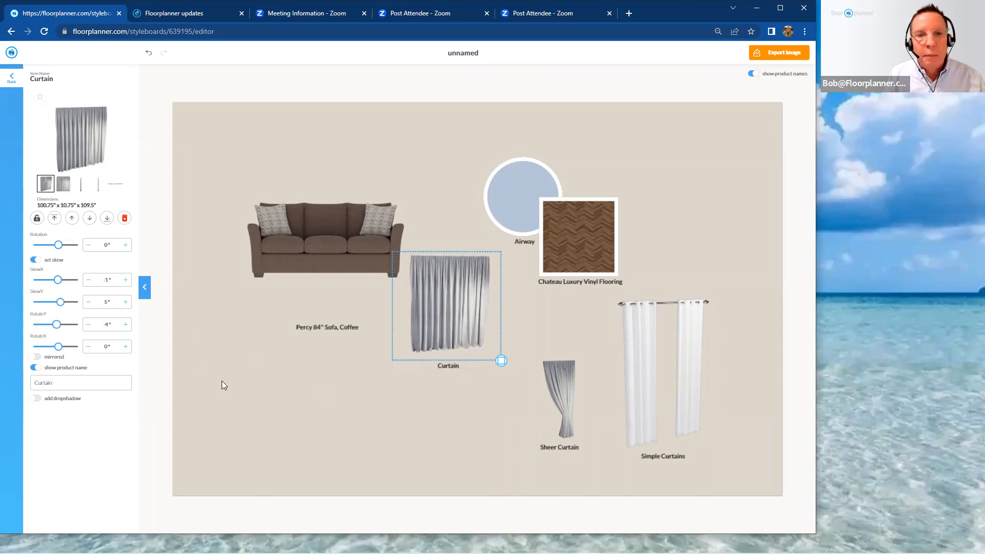
# Move the gray curtain onto the sofa and enlarge it to about one and a half times its size.
pyautogui.click(288, 378)
pyautogui.moveTo(456, 330); pyautogui.dragTo(386, 188)
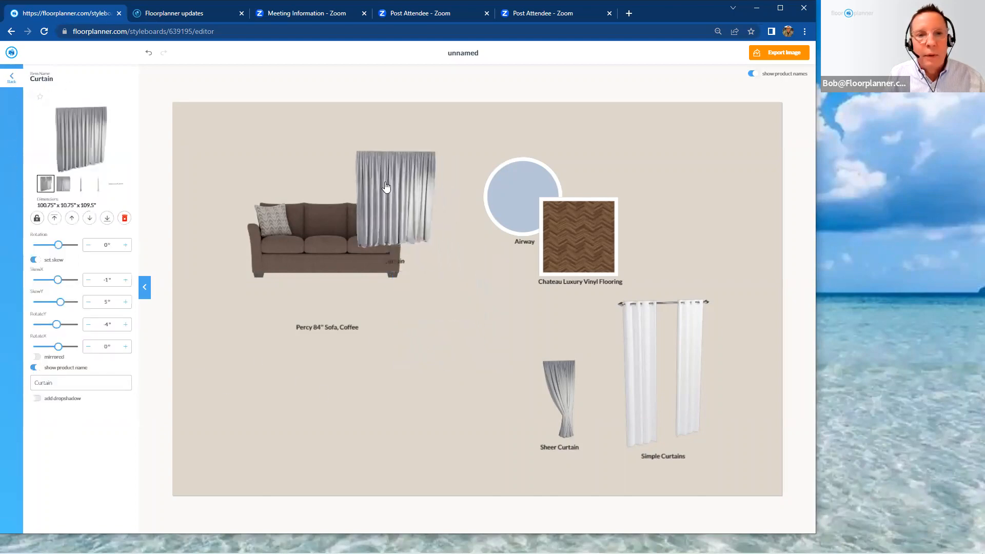
pyautogui.moveTo(460, 270); pyautogui.dragTo(519, 325)
pyautogui.moveTo(436, 233); pyautogui.dragTo(388, 208)
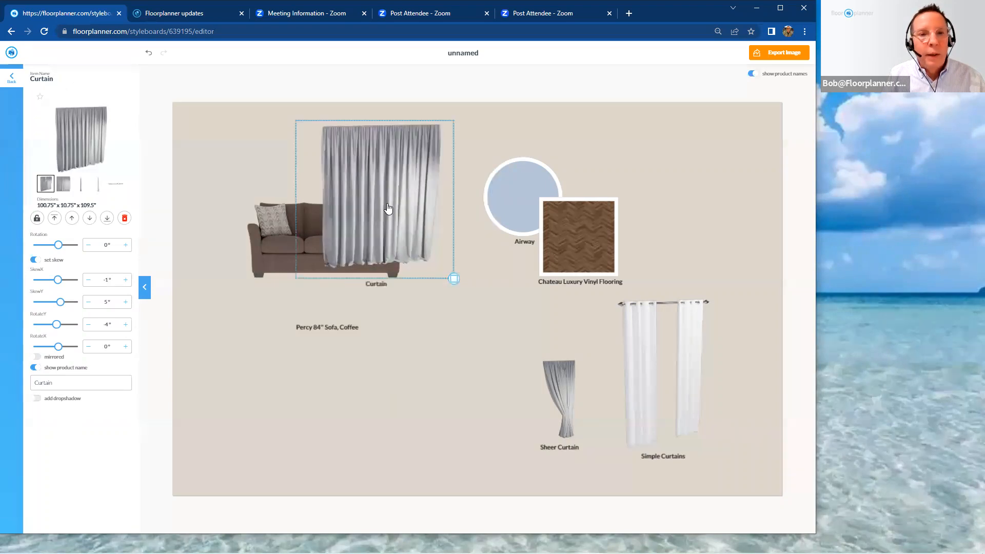
# Send the gray curtain to the back behind the sofa and shift it slightly toward the sofa's center.
pyautogui.click(106, 218)
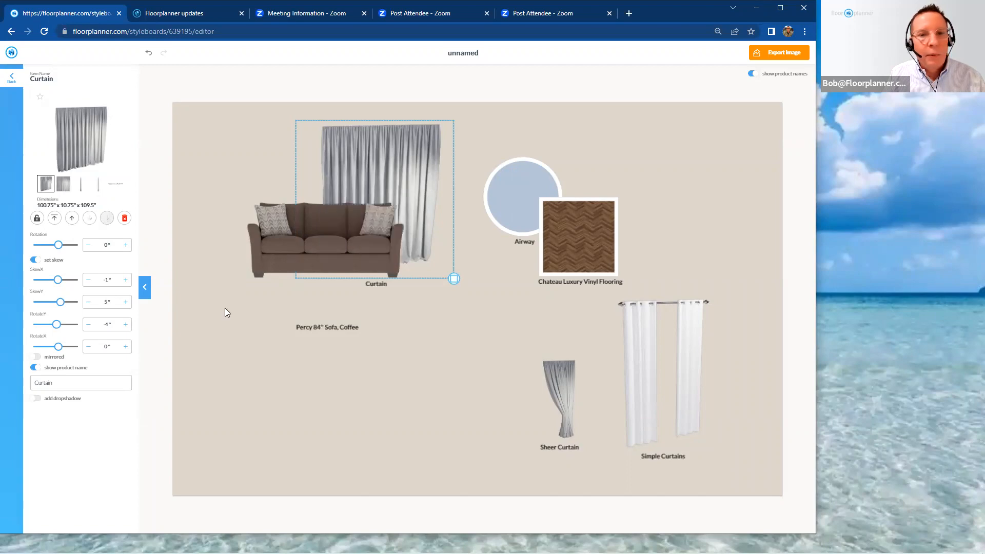
pyautogui.click(442, 380)
pyautogui.click(420, 212)
pyautogui.moveTo(420, 212); pyautogui.dragTo(403, 208)
pyautogui.click(339, 179)
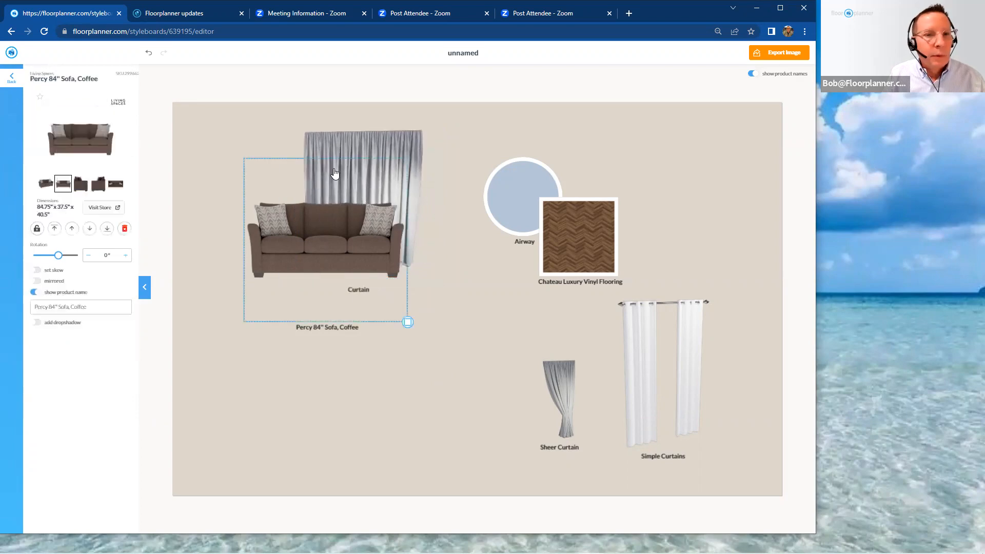
pyautogui.click(387, 146)
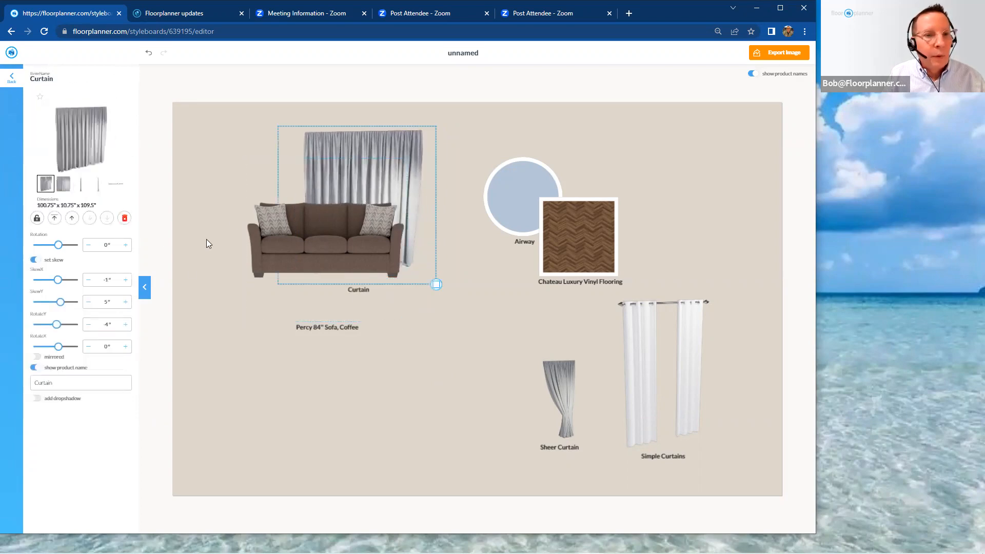
# Set the gray curtain's RotateY to -3° and deselect it.
pyautogui.click(126, 324)
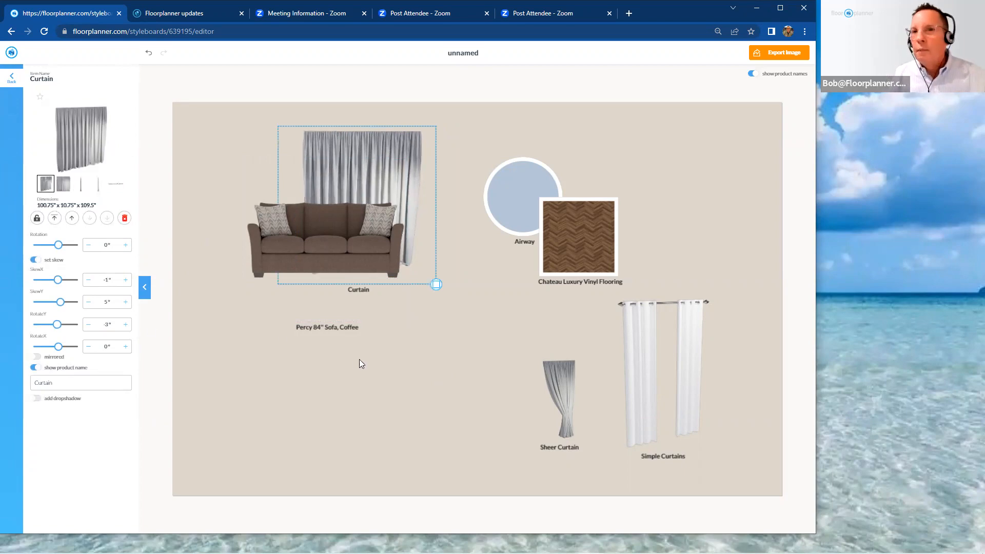
pyautogui.click(400, 388)
# Switch the Percy 84" sofa from its front view to the angled product view.
pyautogui.click(368, 260)
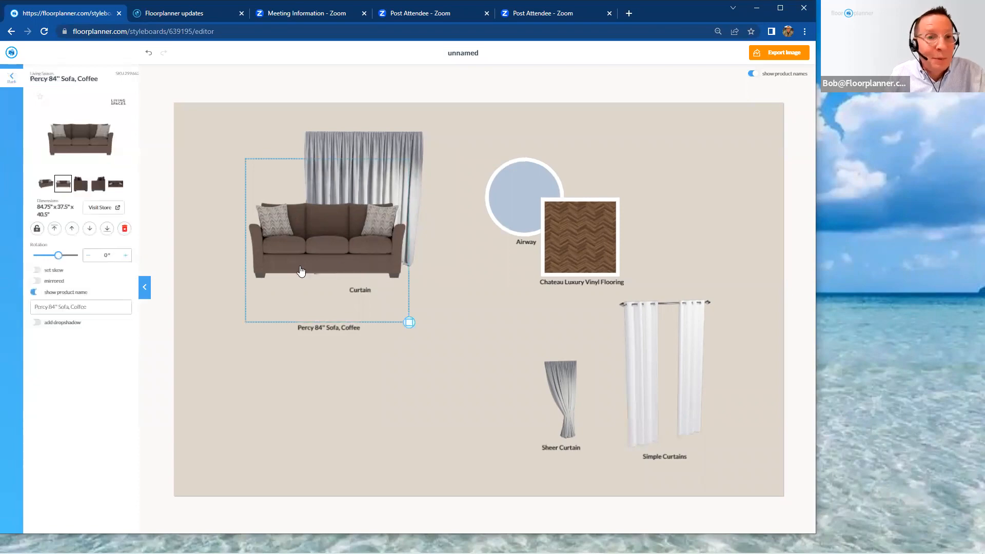
pyautogui.click(45, 185)
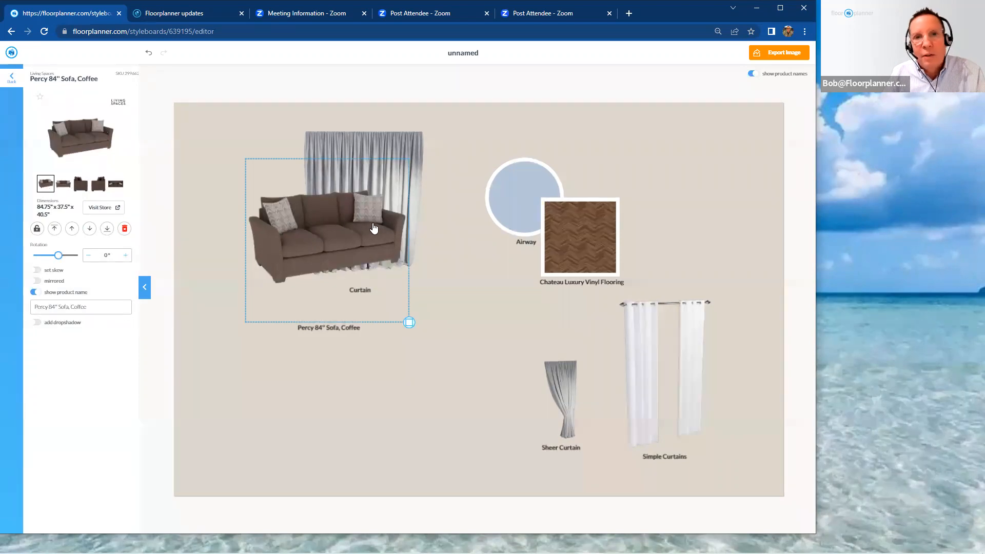
# Lower the gray curtain's SkewY so it slants with the angled sofa, and move the sofa in front of the curtain's lower half.
pyautogui.click(390, 147)
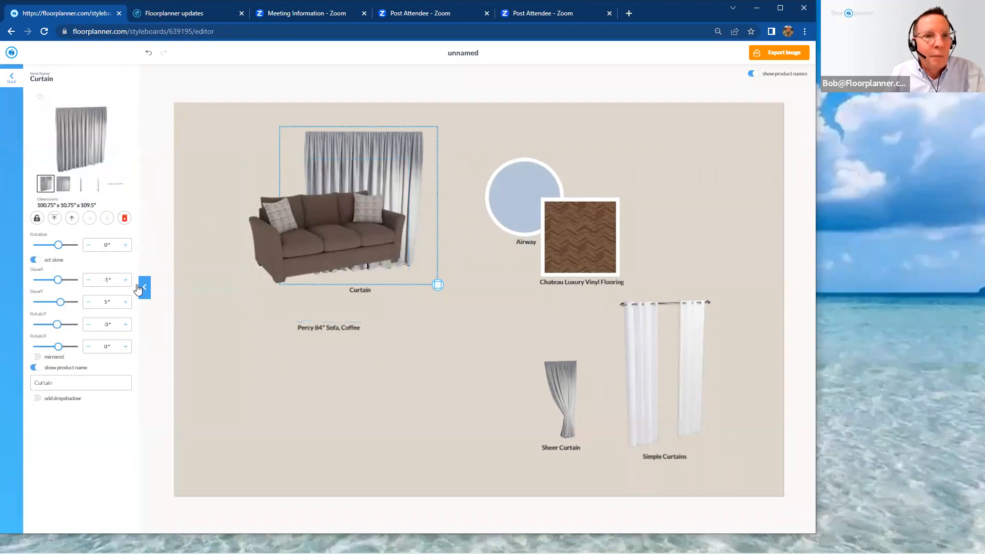
pyautogui.click(89, 303)
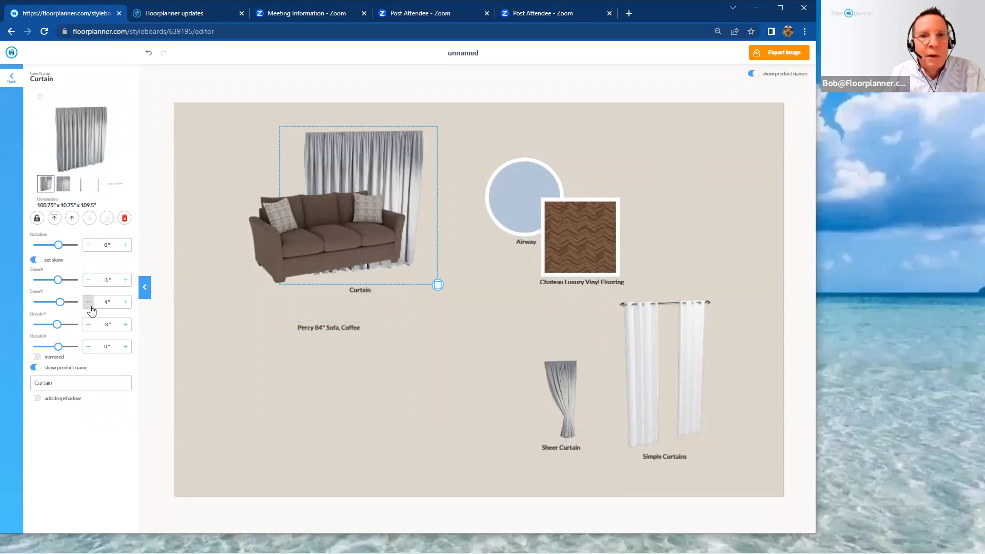
pyautogui.click(459, 226)
pyautogui.moveTo(408, 174); pyautogui.dragTo(465, 187)
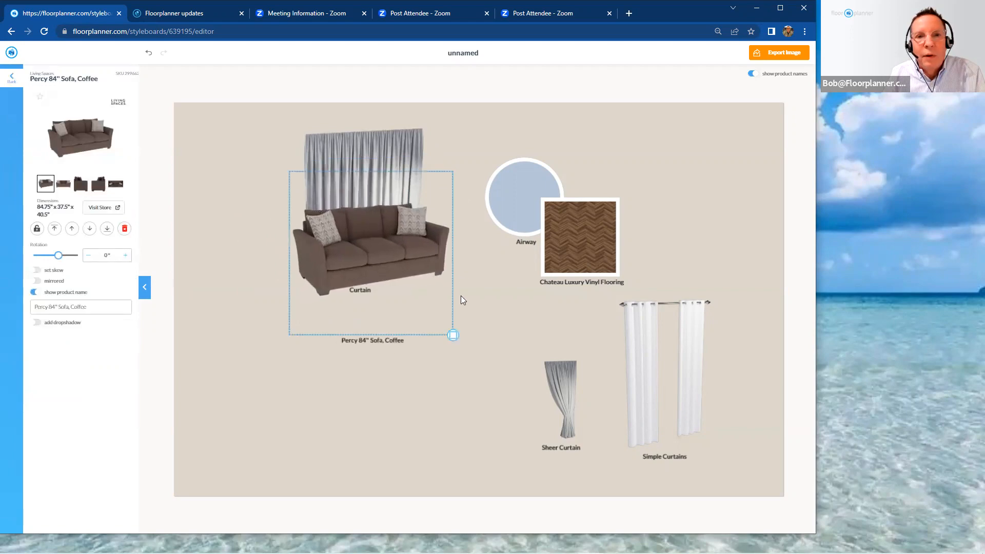
pyautogui.click(487, 345)
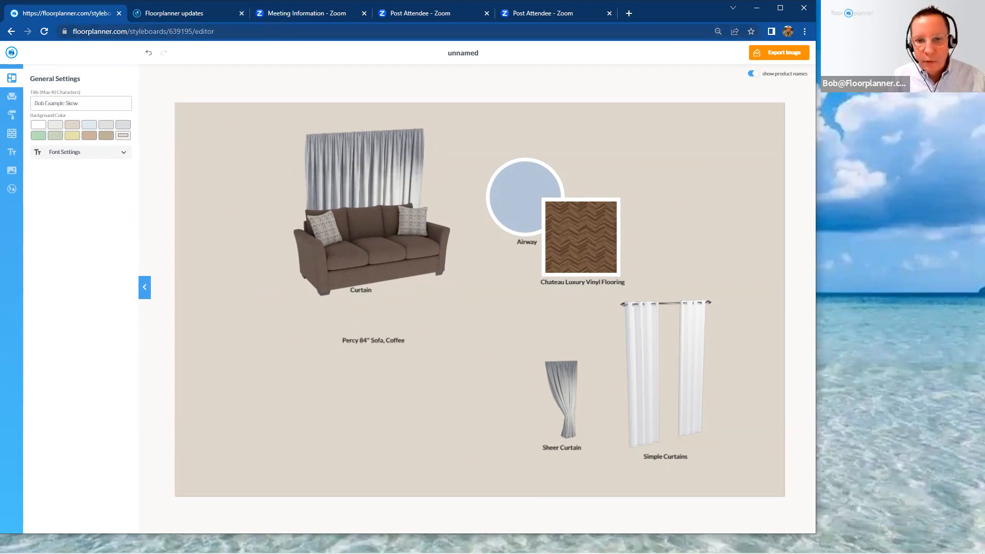
# Switch to the PowerPoint slide show and advance to the closing slide.
pyautogui.moveTo(464, 552)
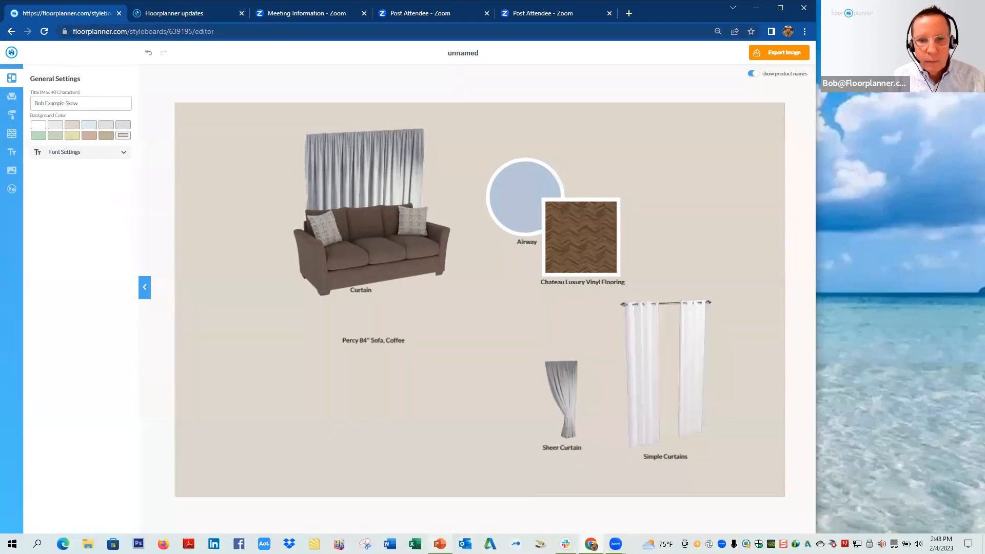
pyautogui.click(435, 508)
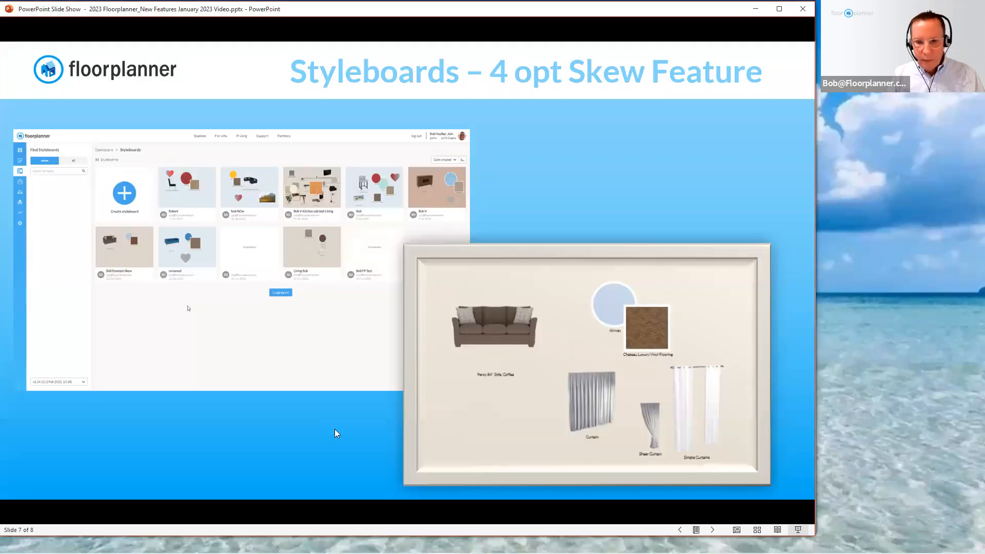
pyautogui.click(335, 429)
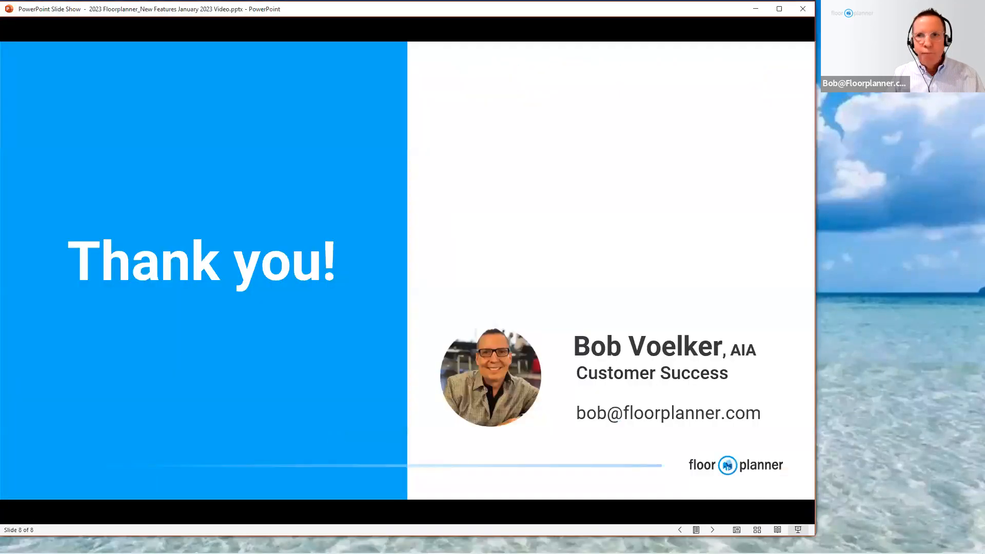